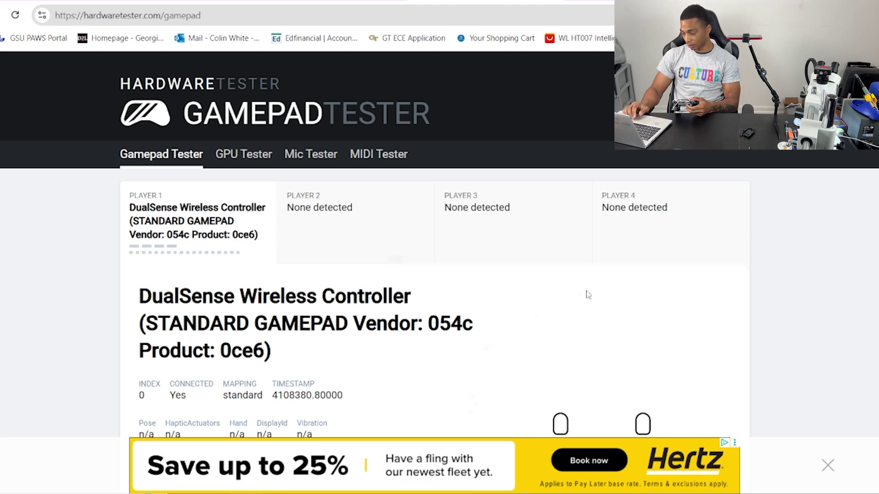
# - Enable the Test Circularity diagnostic for the DualSense controller on the Gamepad Tester page
pyautogui.scroll(-1, 588, 294)
pyautogui.scroll(-5, 589, 294)
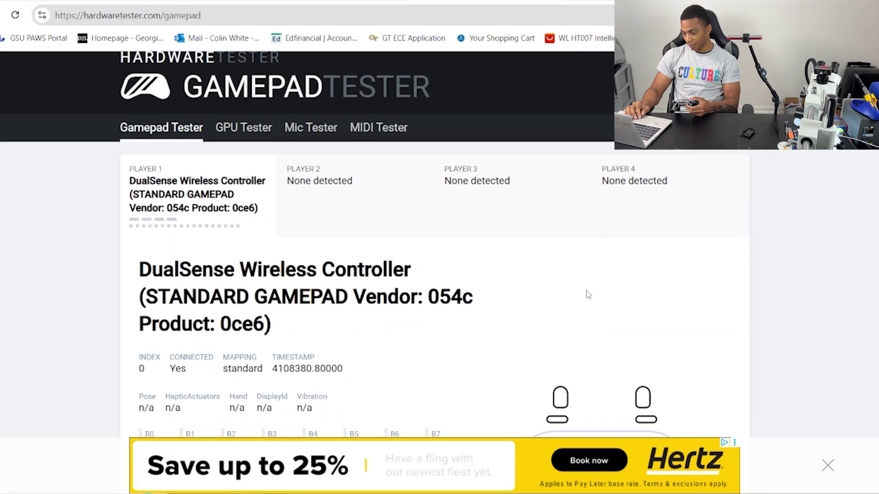
pyautogui.scroll(-1, 588, 294)
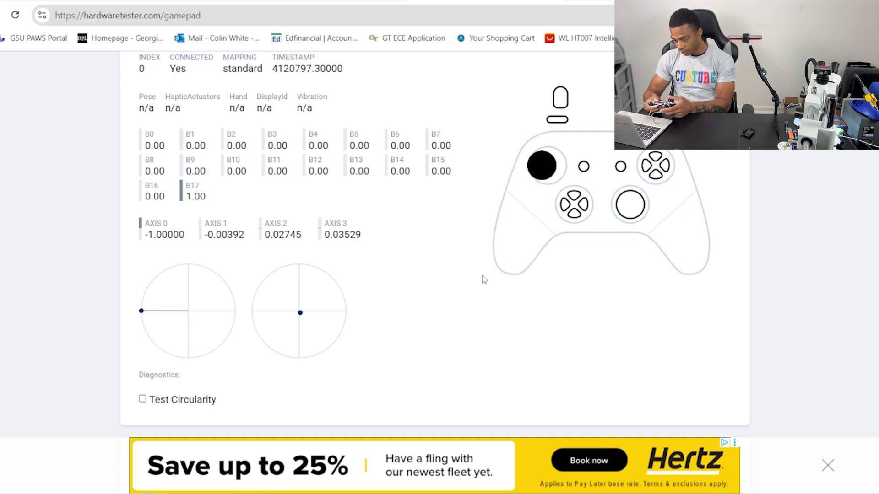
pyautogui.click(195, 405)
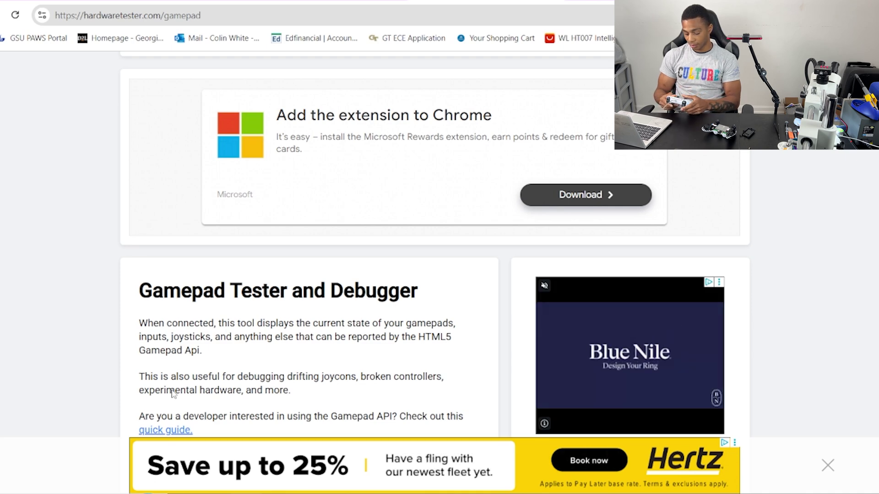
pyautogui.scroll(-8, 173, 394)
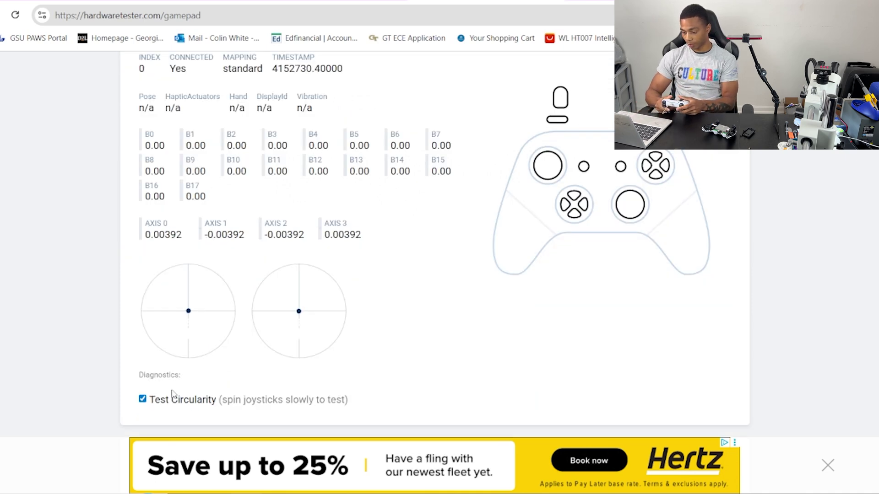
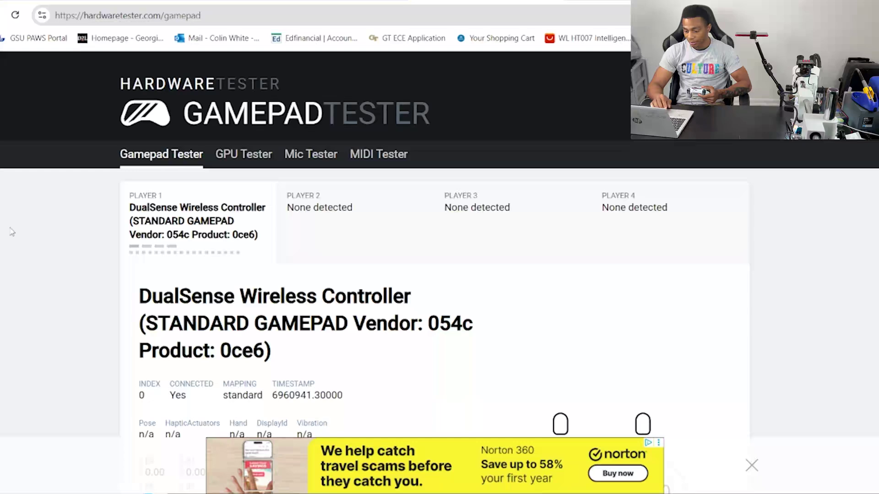
# - Check both sticks' resting axis values and rotate the left stick to test its circularity
pyautogui.scroll(-3, 23, 198)
pyautogui.scroll(-5, 24, 198)
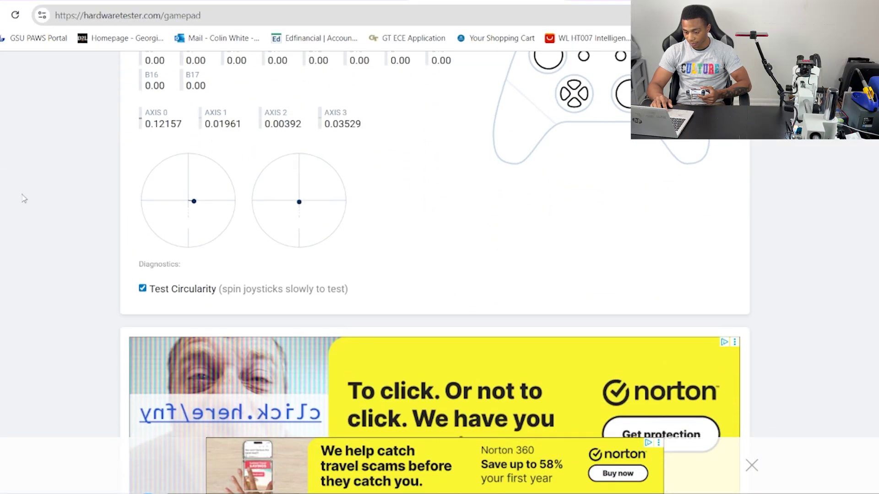
pyautogui.scroll(2, 24, 199)
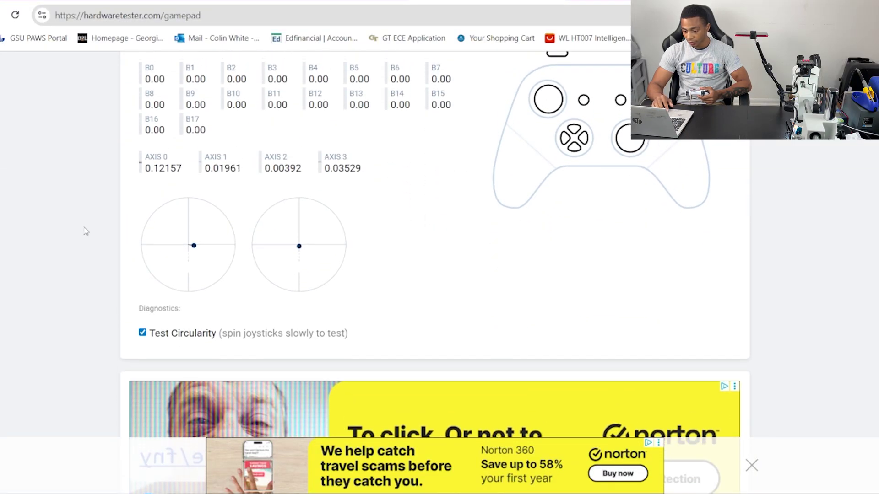
pyautogui.scroll(2, 85, 231)
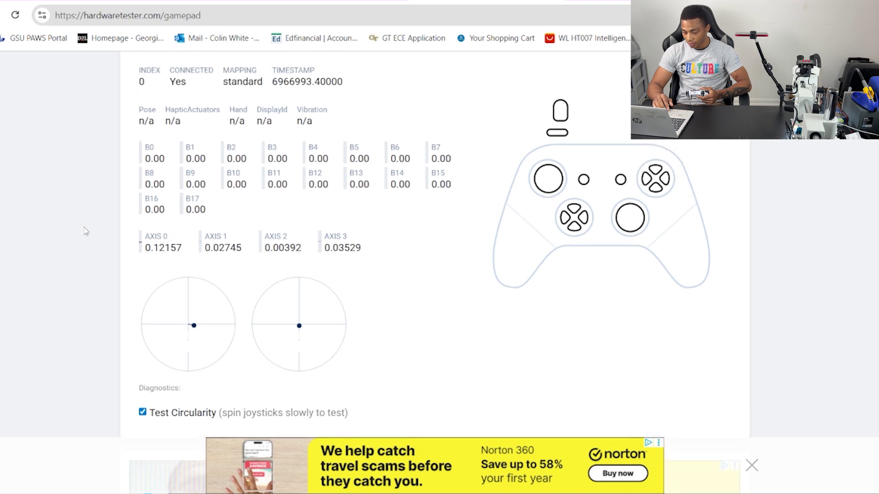
pyautogui.scroll(-1, 85, 231)
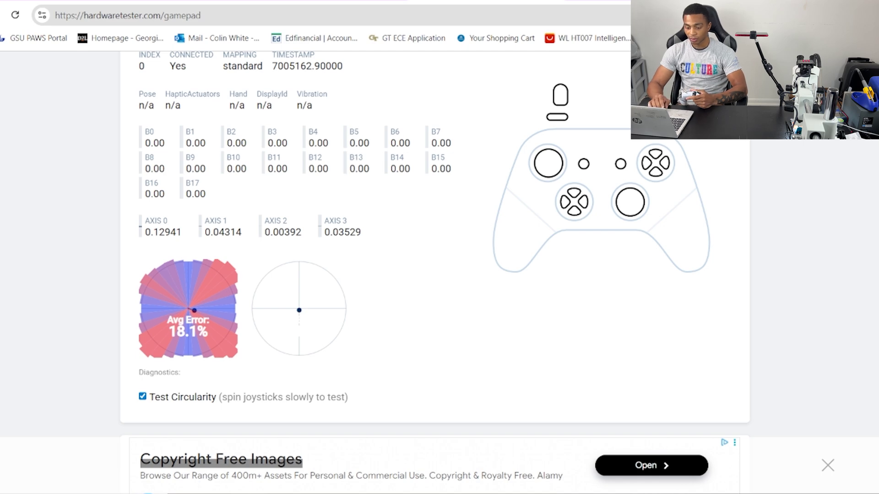
# - Switch to the DualShock Calibration GUI page and connect the DualSense Wireless Controller
pyautogui.hotkey('ctrl', 'Tab')
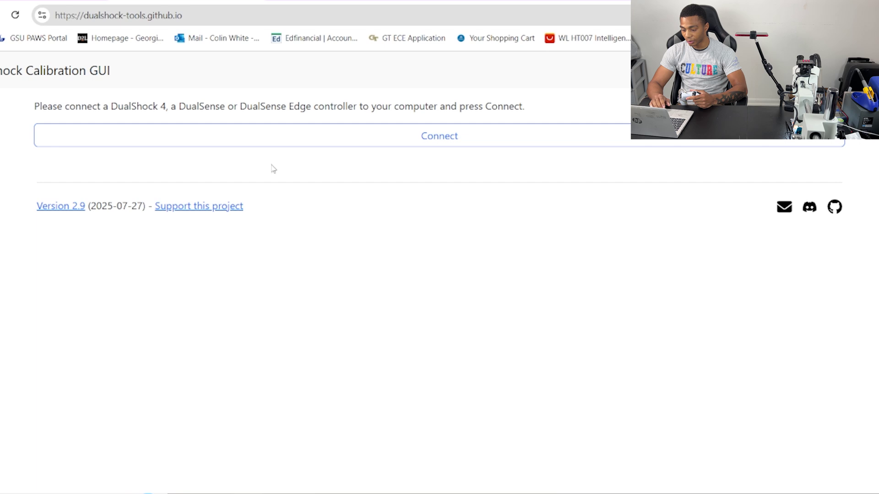
pyautogui.click(393, 138)
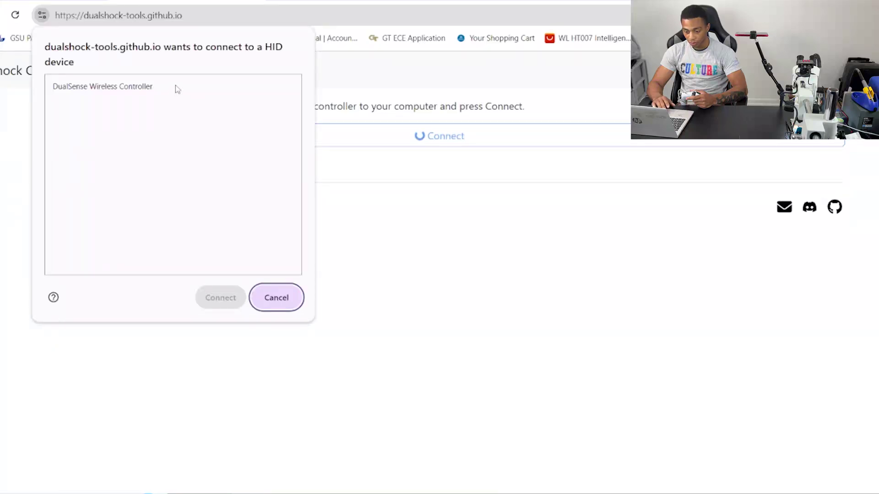
pyautogui.click(176, 87)
pyautogui.click(221, 298)
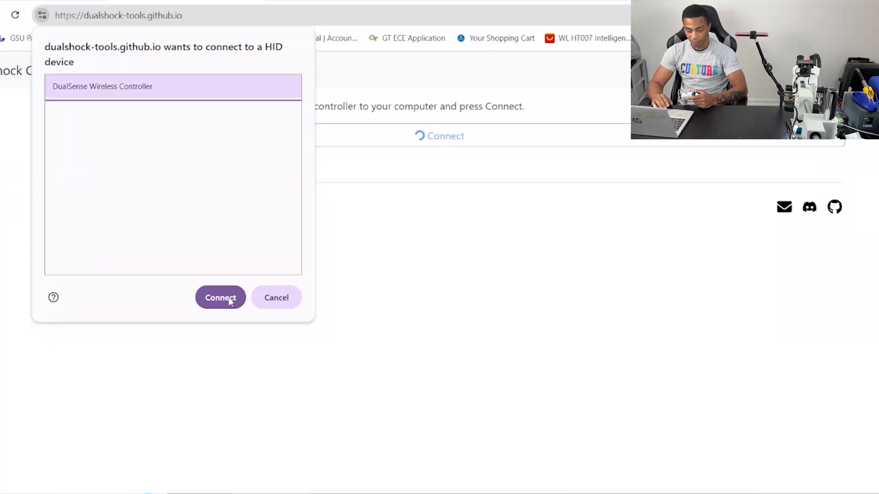
# - Examine the controller info, the calibration options and the joystick position read-outs on the calibration page
pyautogui.scroll(-1, 449, 261)
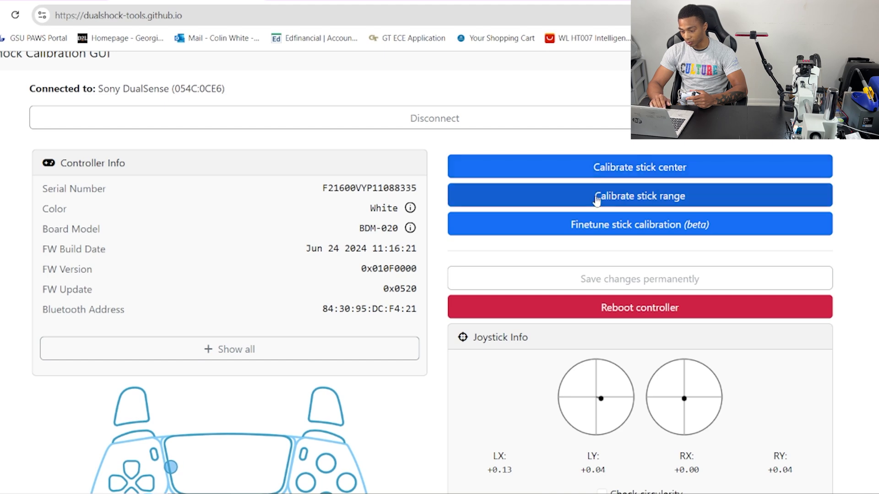
pyautogui.scroll(-3, 516, 204)
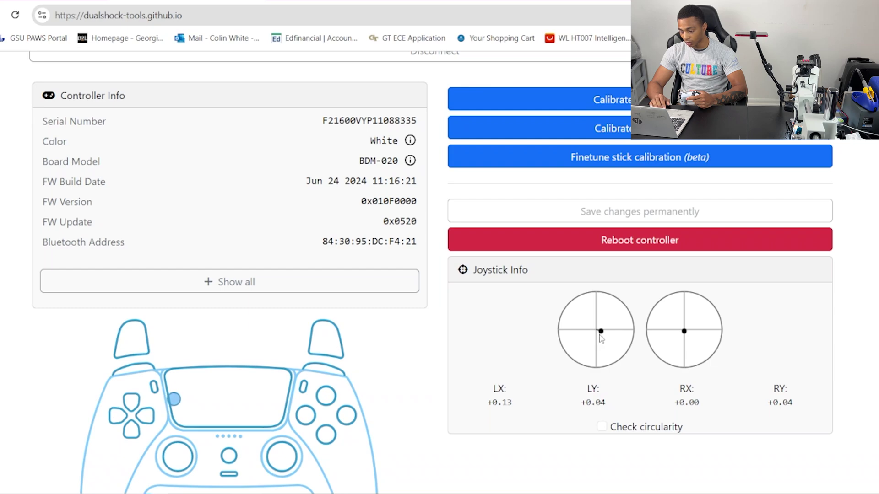
pyautogui.scroll(1, 602, 339)
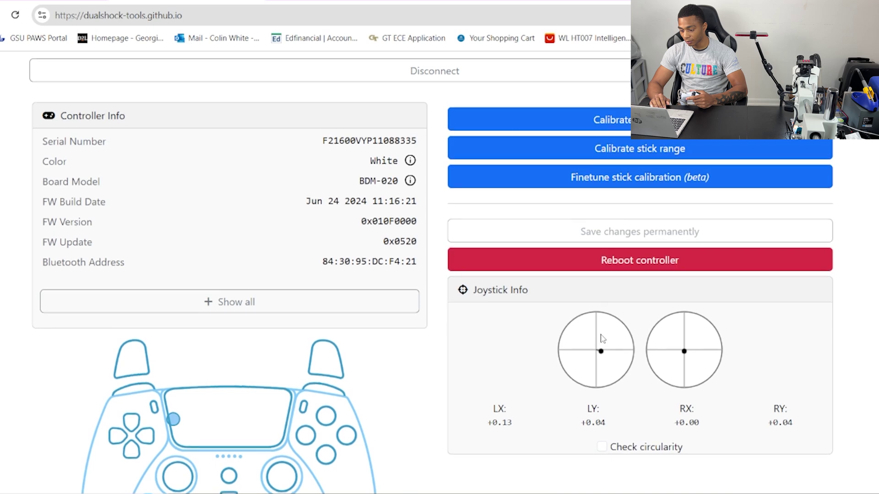
pyautogui.scroll(-2, 579, 346)
pyautogui.scroll(-1, 581, 347)
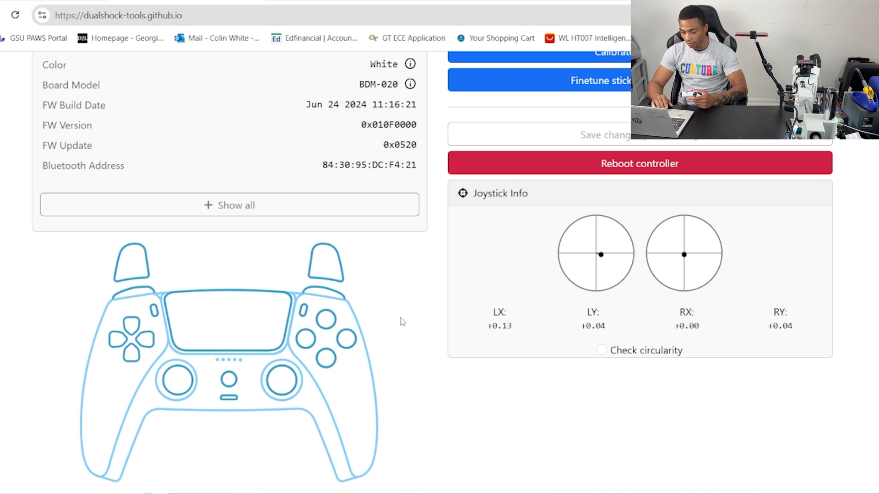
pyautogui.scroll(-5, 645, 301)
pyautogui.scroll(9, 646, 302)
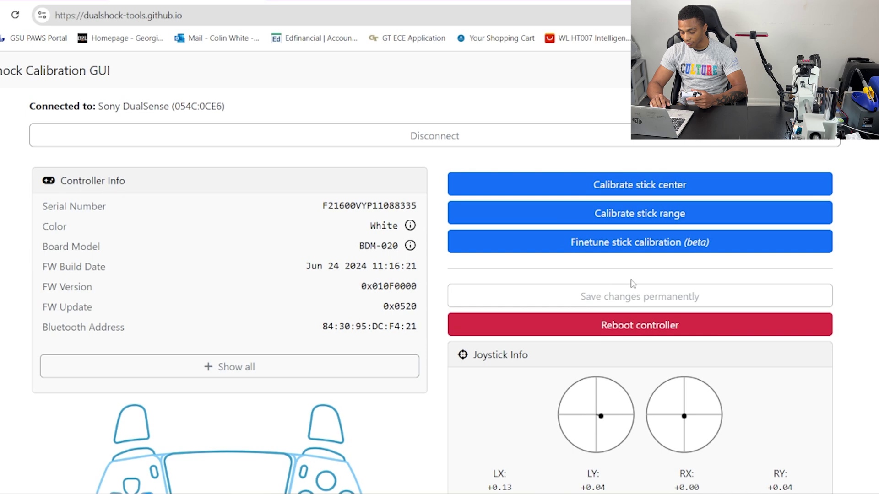
# - Run the stick center calibration, moving both sticks to the top-left, top-right, bottom-left and bottom-right corners and releasing them each time
pyautogui.click(577, 185)
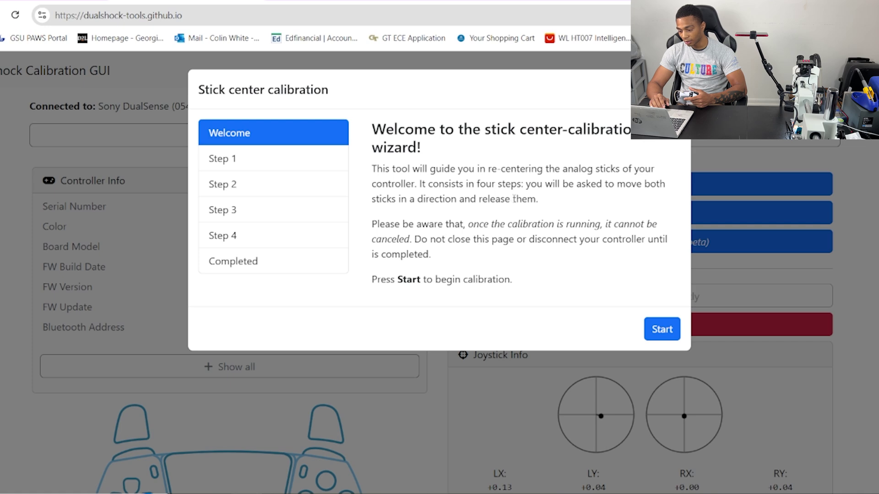
pyautogui.click(664, 337)
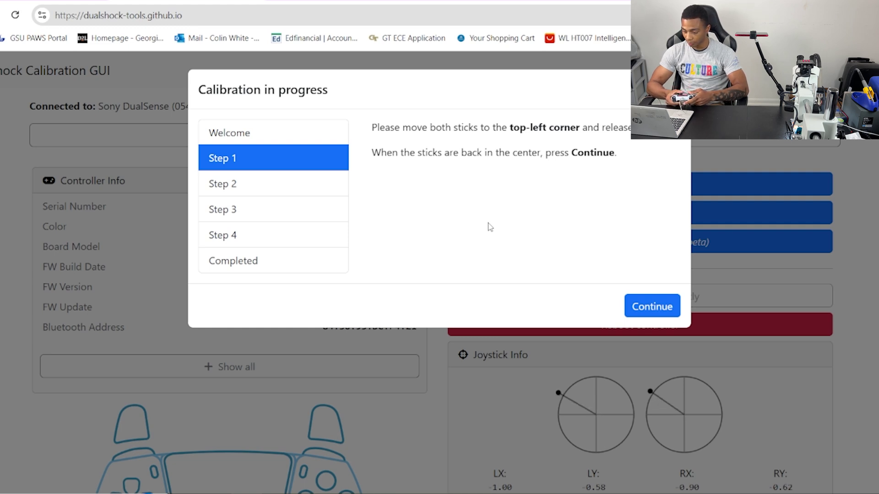
pyautogui.click(657, 309)
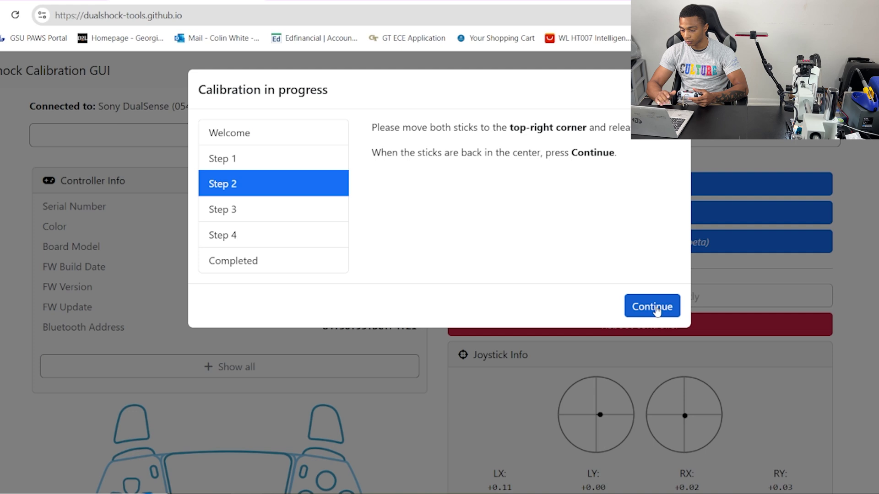
pyautogui.click(657, 310)
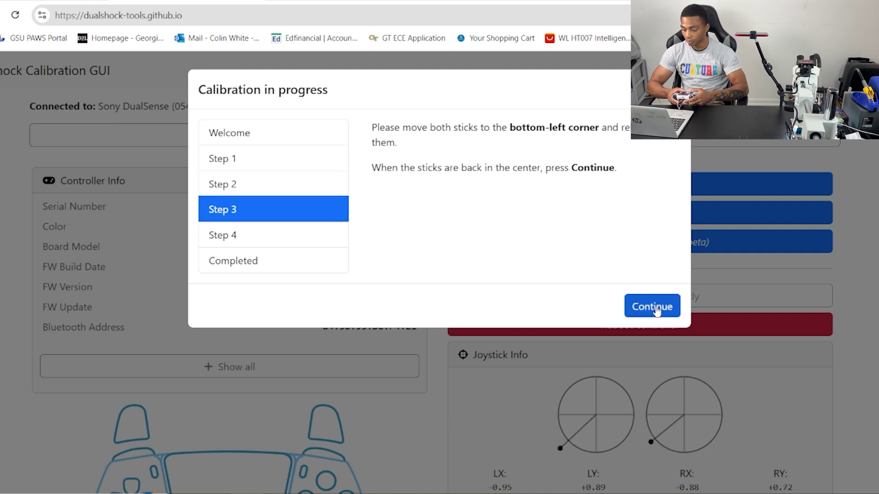
pyautogui.click(657, 309)
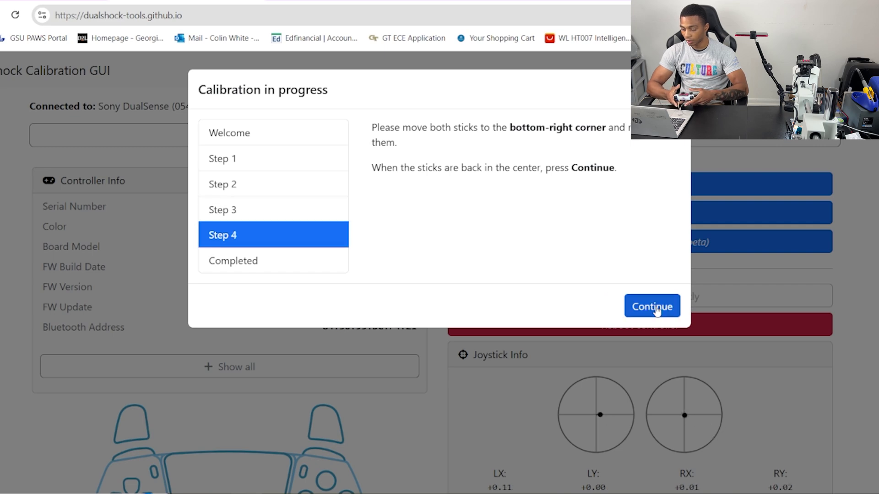
pyautogui.click(657, 310)
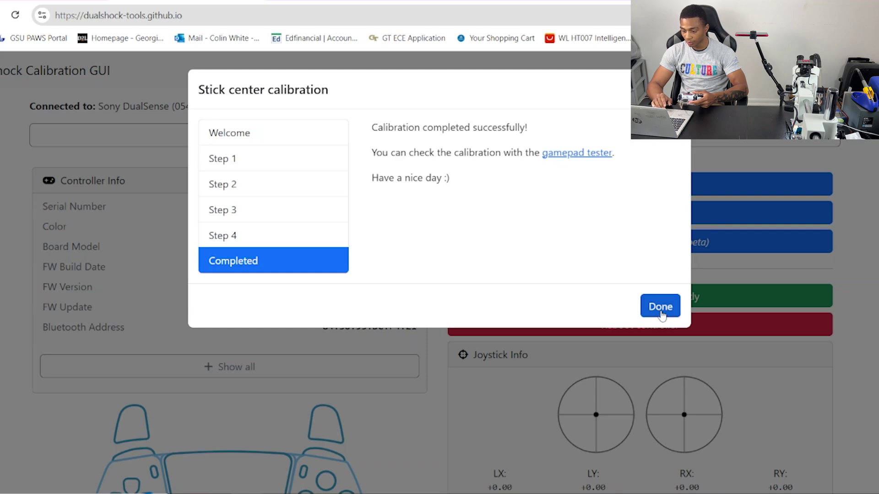
pyautogui.click(660, 311)
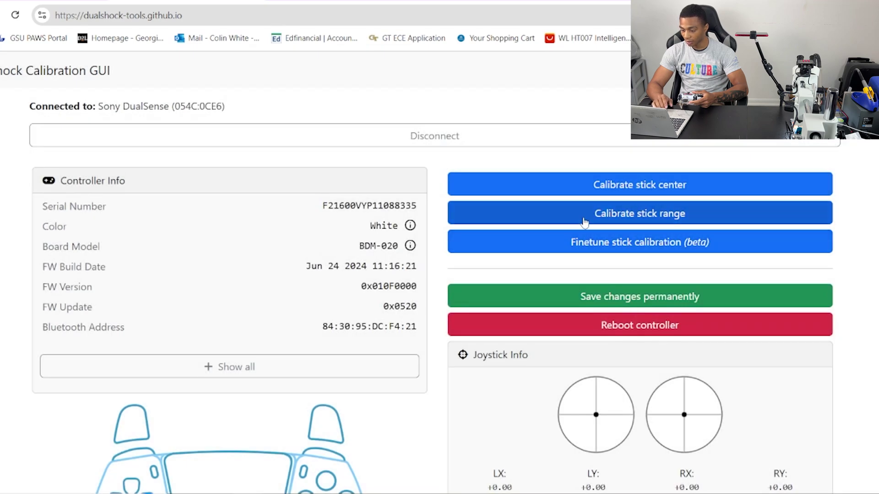
# - Calibrate the stick range by slowly rotating both sticks, and save the calibration changes permanently
pyautogui.click(584, 223)
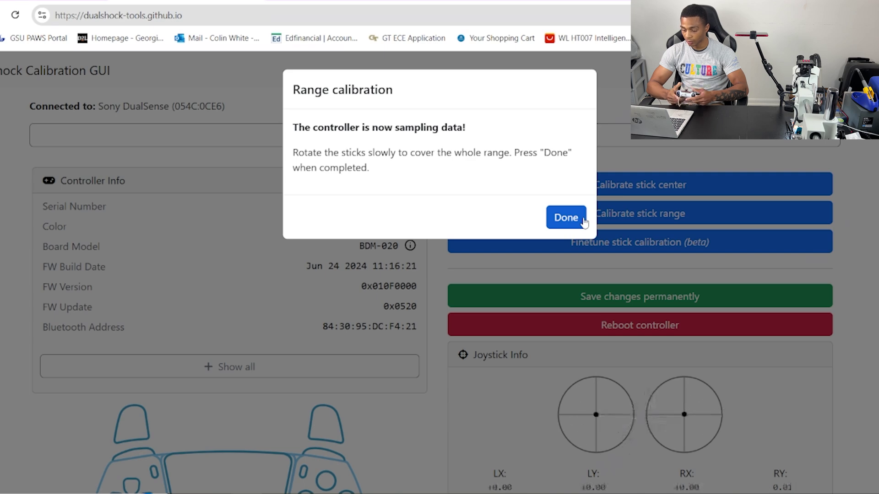
pyautogui.click(559, 220)
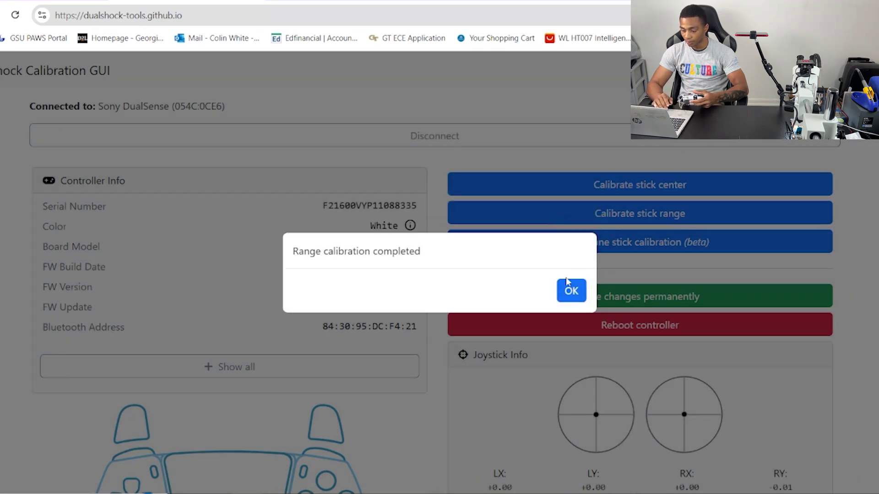
pyautogui.click(571, 291)
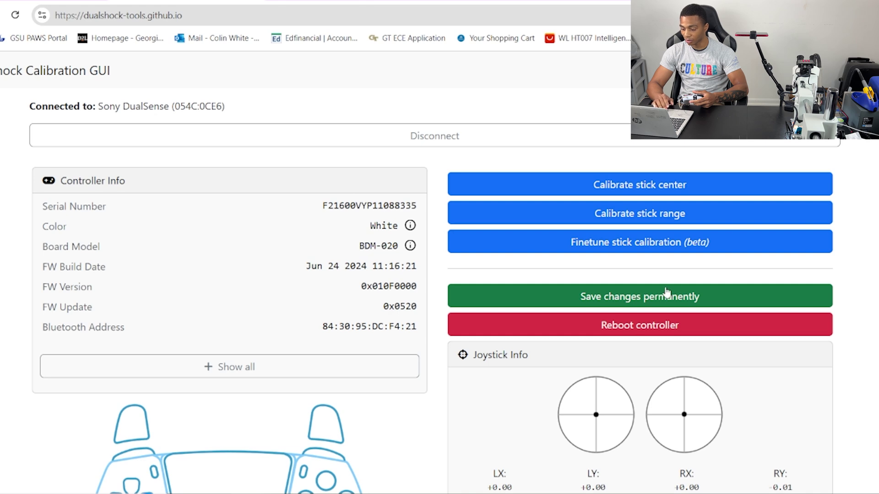
pyautogui.click(704, 298)
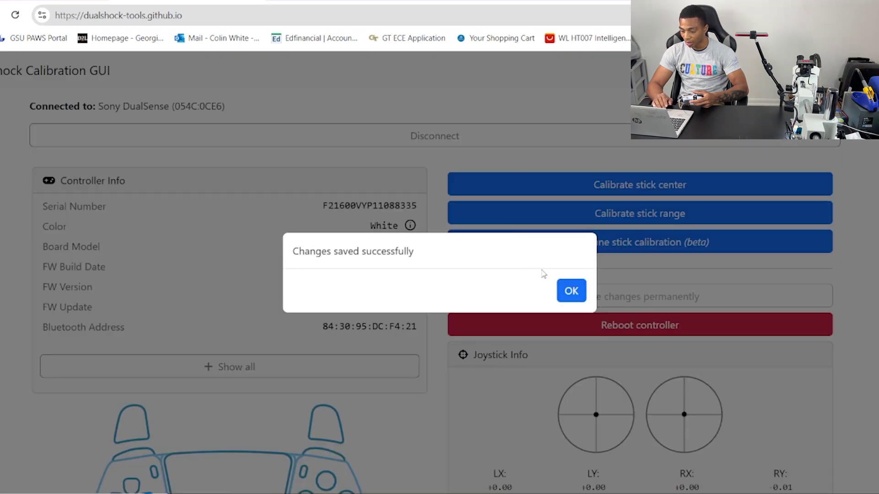
pyautogui.click(569, 290)
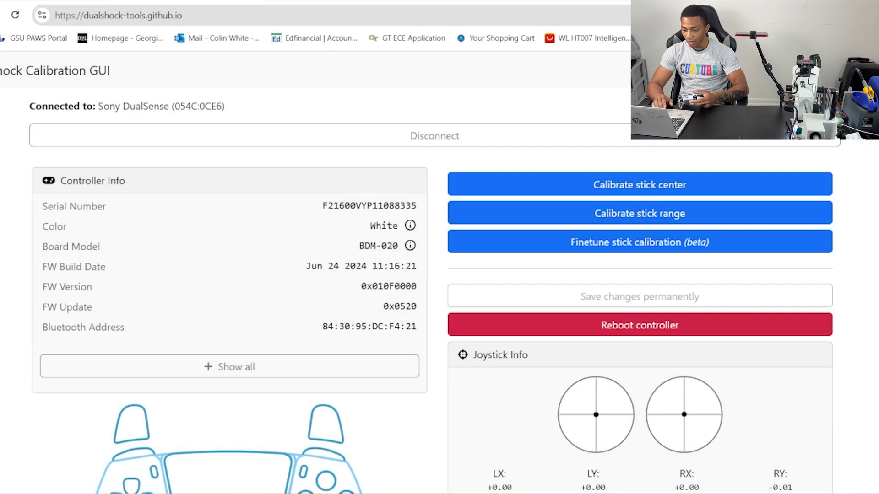
# - Return to the Gamepad Tester page and restart the circularity test for both sticks
pyautogui.hotkey('ctrl', 'Tab')
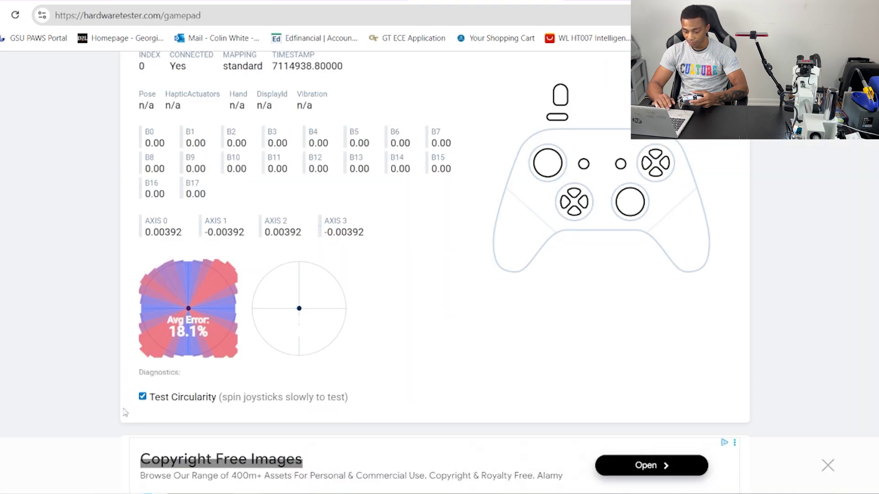
pyautogui.click(146, 399)
pyautogui.click(167, 398)
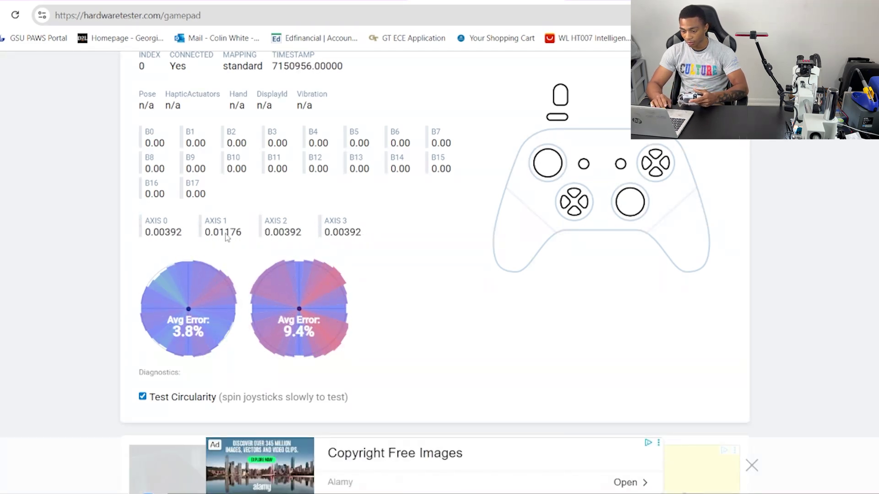
# - Repeat the stick range calibration in the DualShock Calibration GUI and save the new calibration permanently
pyautogui.hotkey('ctrl', 'Tab')
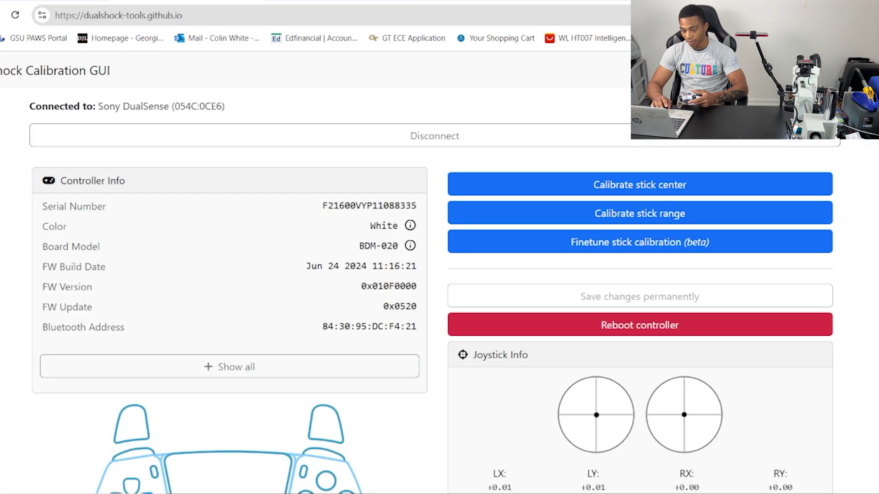
pyautogui.click(639, 222)
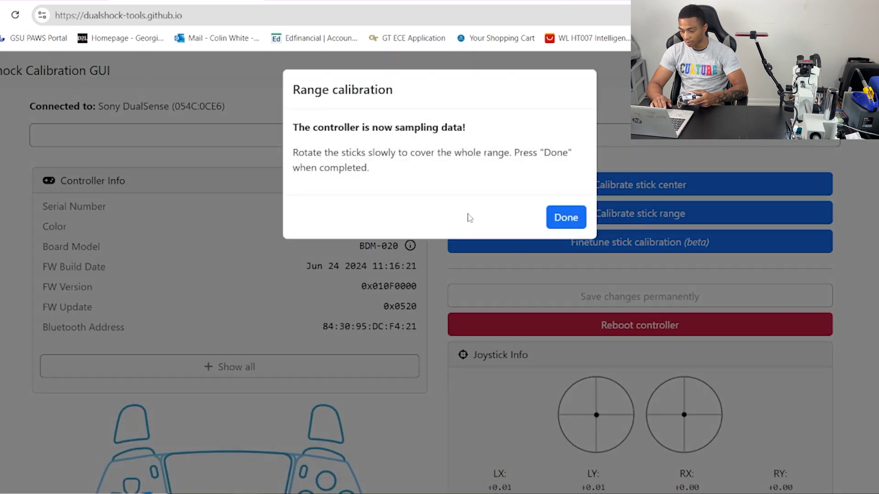
pyautogui.click(581, 225)
pyautogui.click(571, 293)
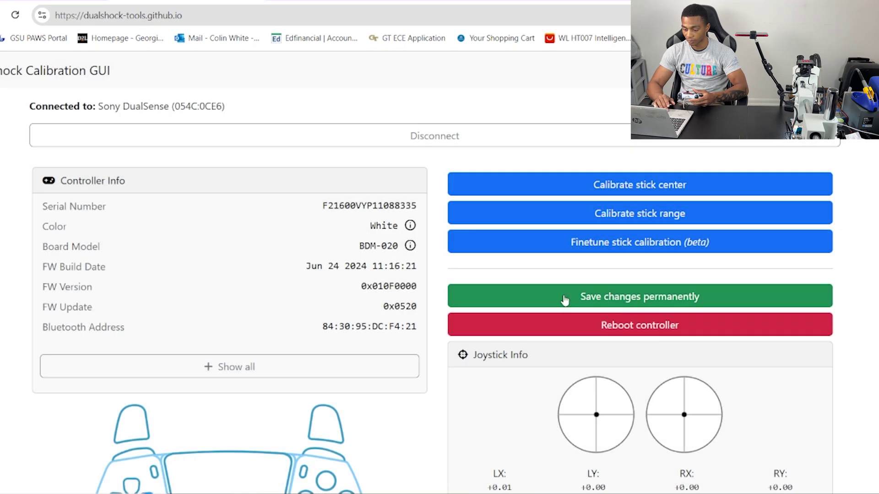
pyautogui.click(557, 297)
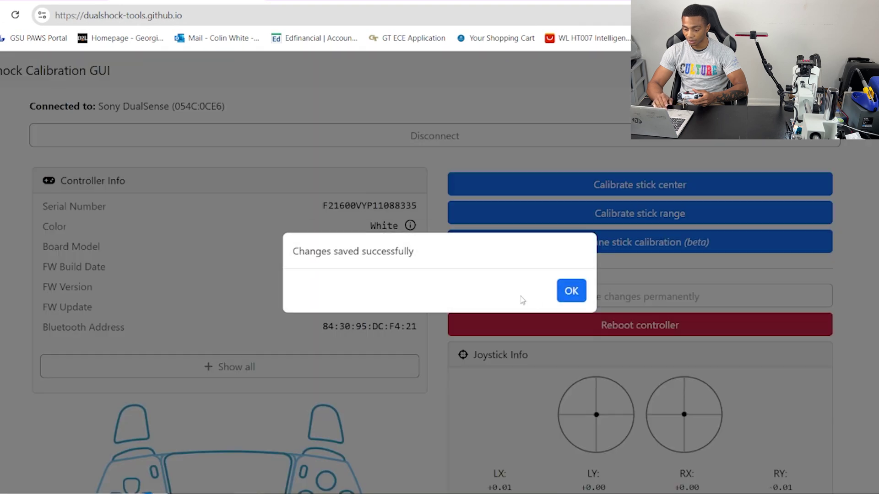
pyautogui.click(570, 292)
# - Go back to the Gamepad Tester page, reset the circularity diagnostic and rotate both sticks to retest them
pyautogui.hotkey('ctrl', 'Tab')
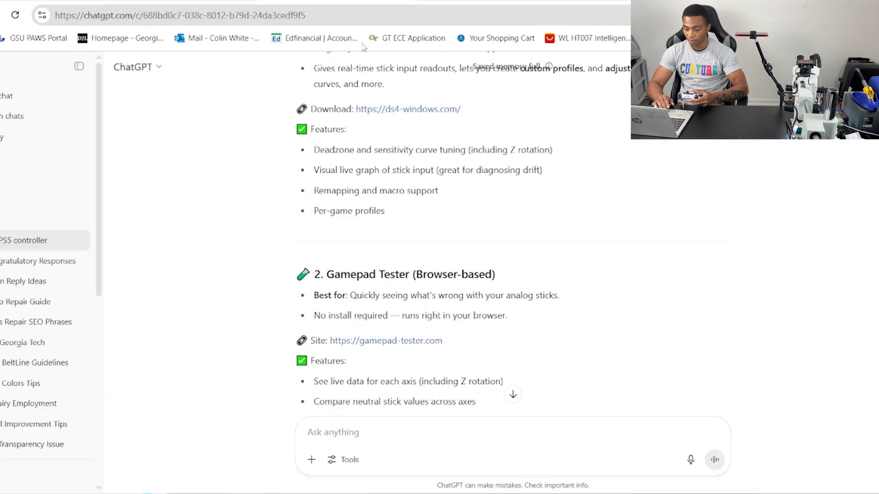
pyautogui.hotkey('ctrl', 'Tab')
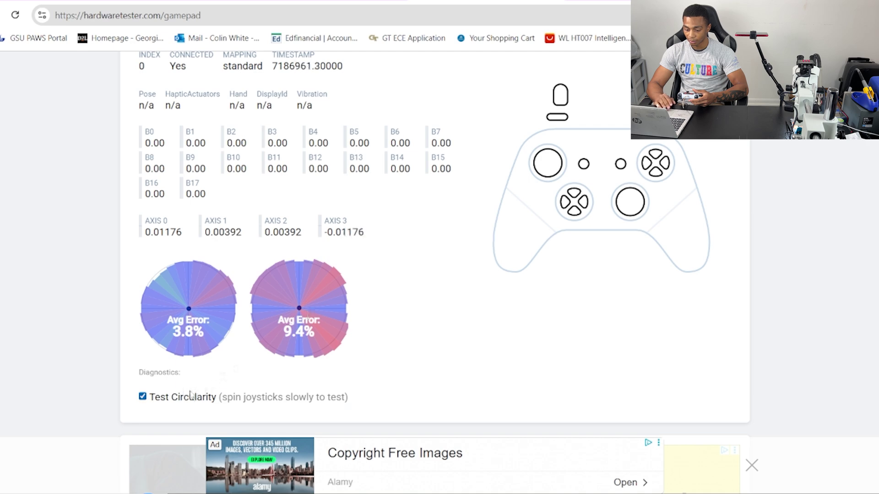
pyautogui.click(178, 397)
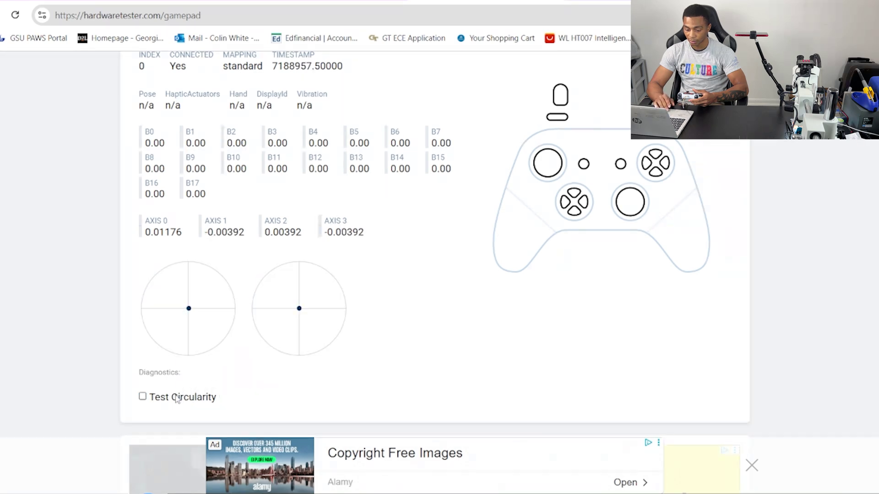
pyautogui.click(177, 397)
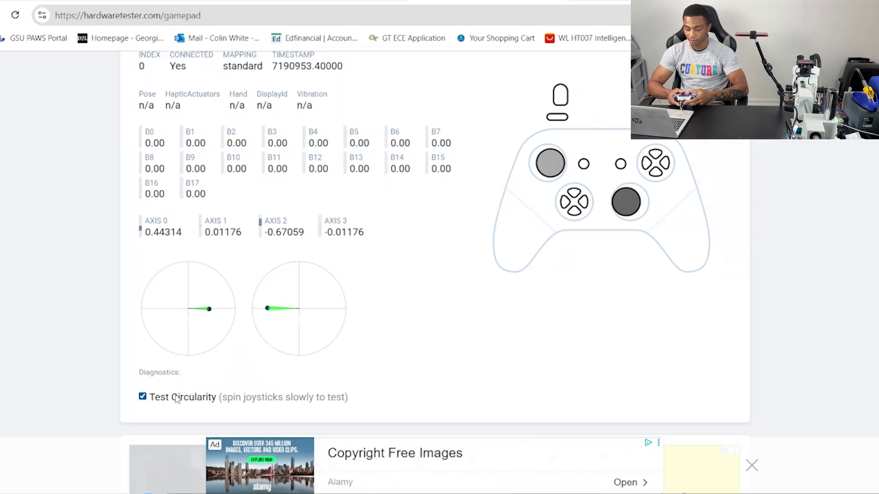